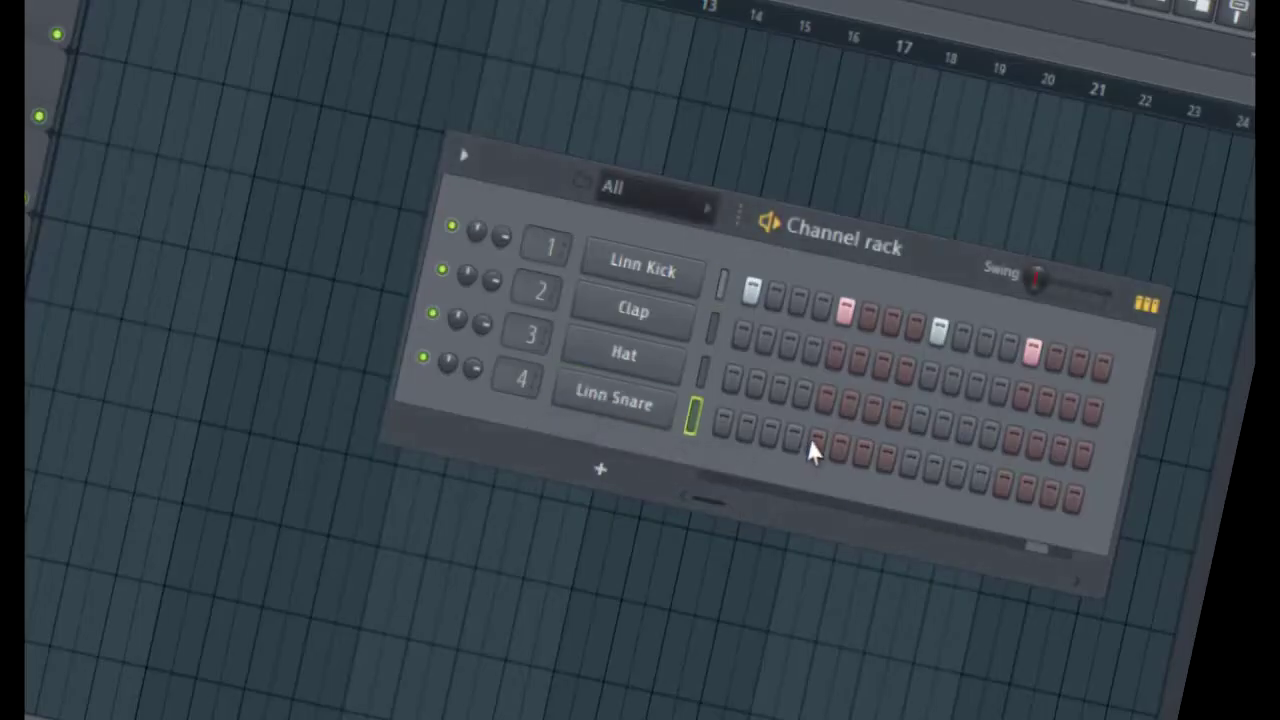
Place Linn Snare hits on steps 5 and 13 of the drum pattern
{"action": "left_click", "coordinate": [815, 446]}
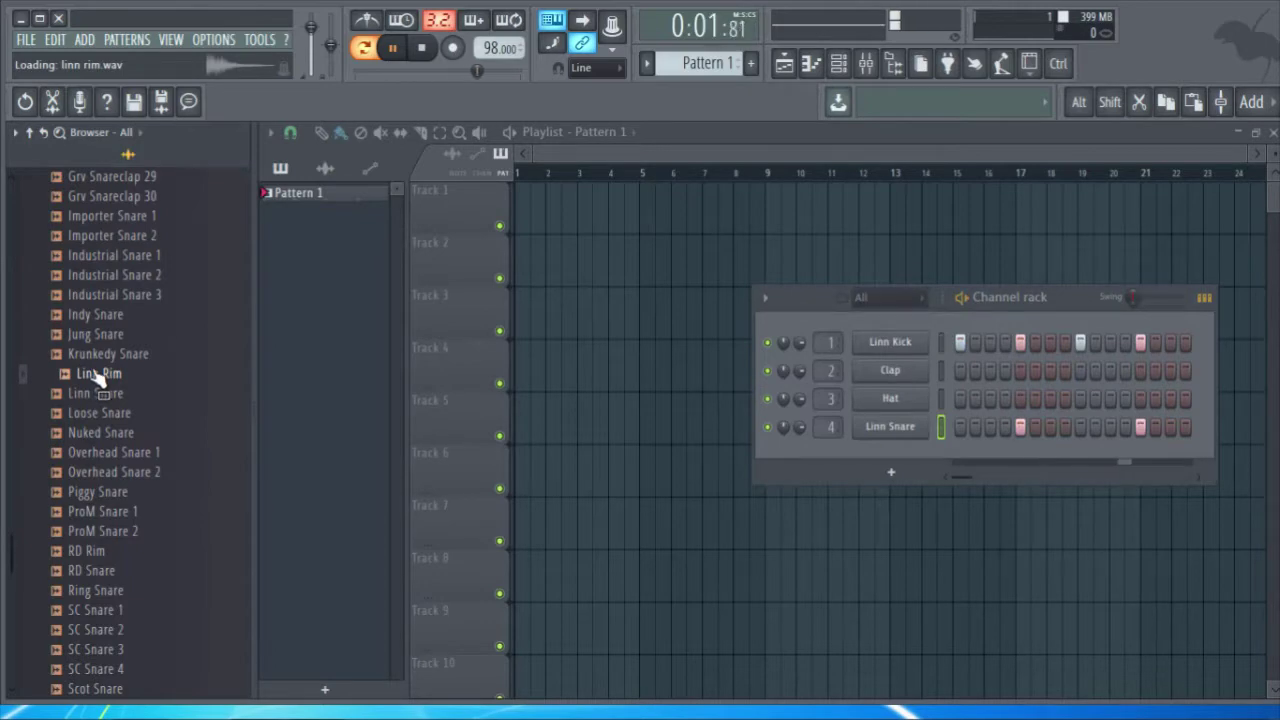
Replace the Hat channel's sample with Linn CH and fill its row with evenly spaced hits
{"action": "scroll", "coordinate": [105, 416], "scroll_direction": "up", "scroll_amount": 10}
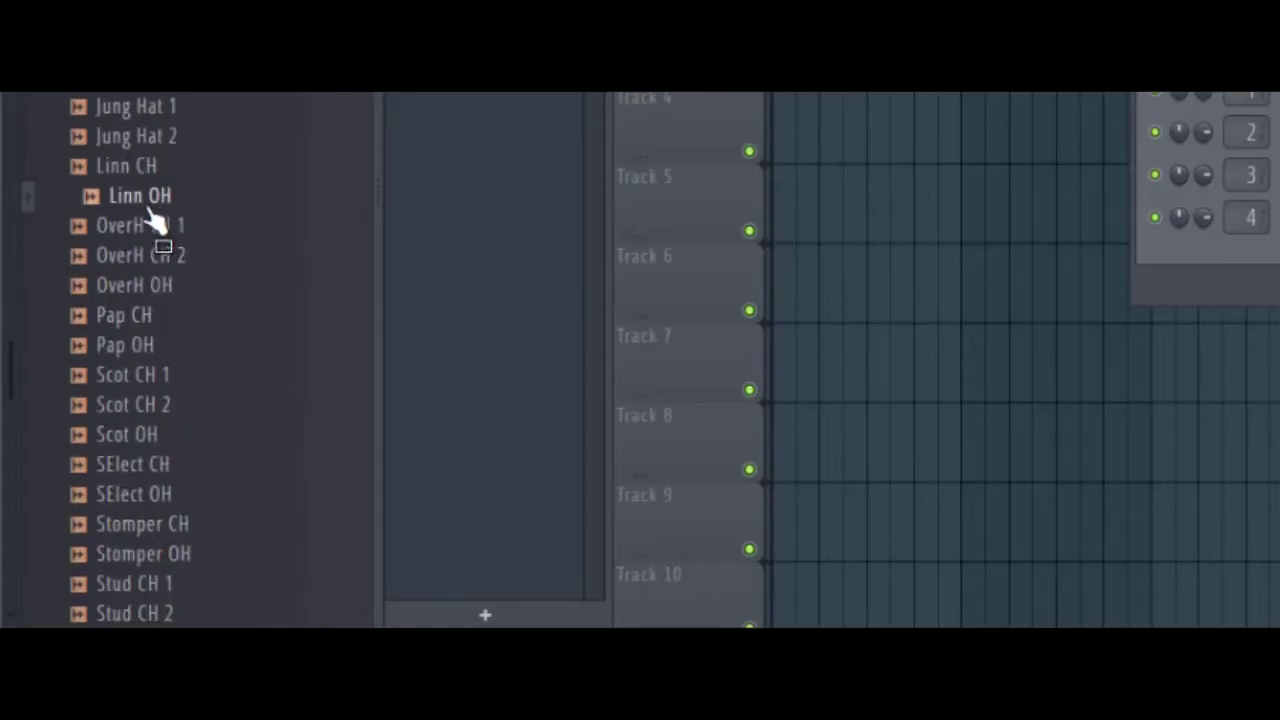
{"action": "left_click_drag", "start_coordinate": [160, 183], "coordinate": [898, 172]}
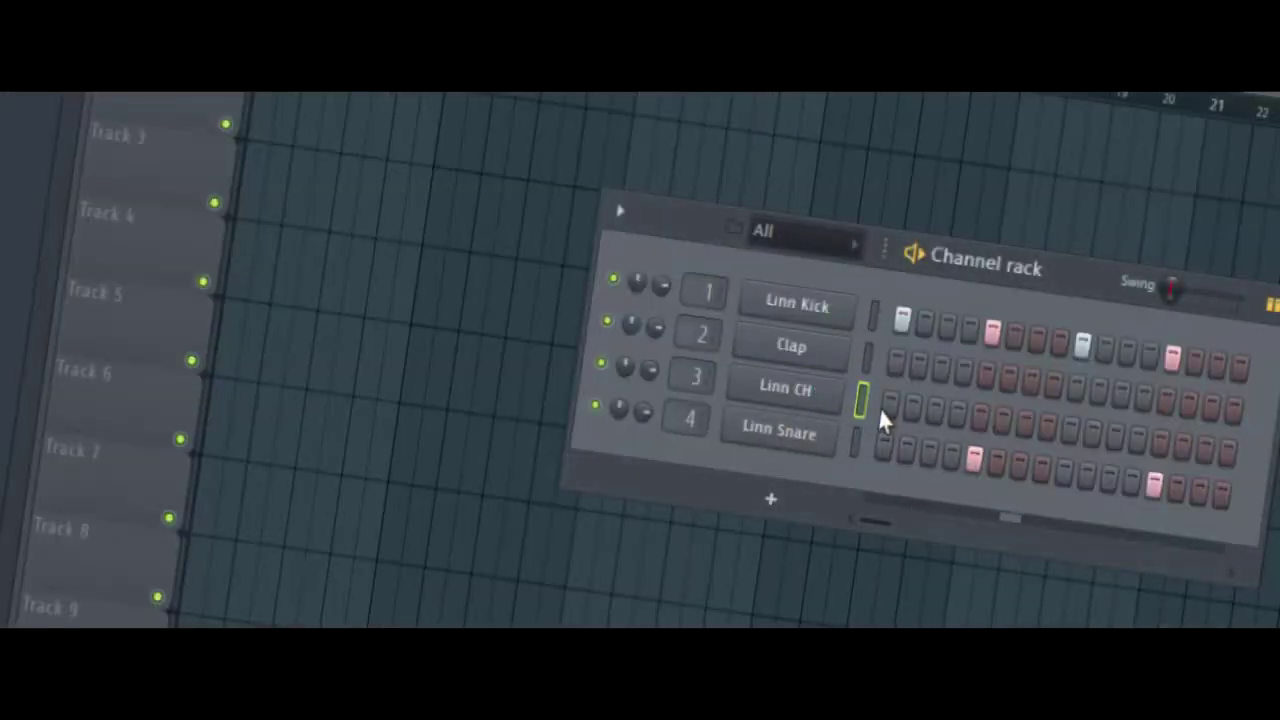
{"action": "right_click", "coordinate": [805, 397]}
{"action": "left_click", "coordinate": [1158, 394]}
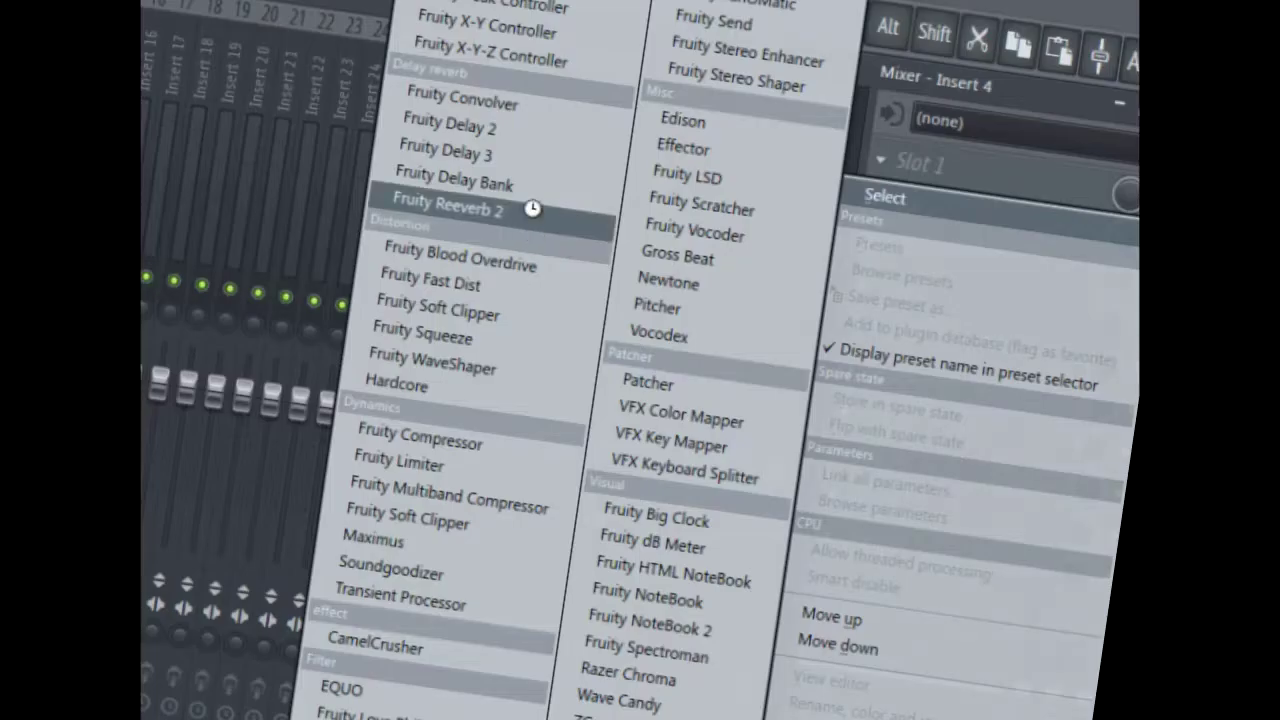
Load Fruity Reeverb 2 into the first effect slot of Insert 4 and stop the arrangement's playback
{"action": "left_click", "coordinate": [529, 208]}
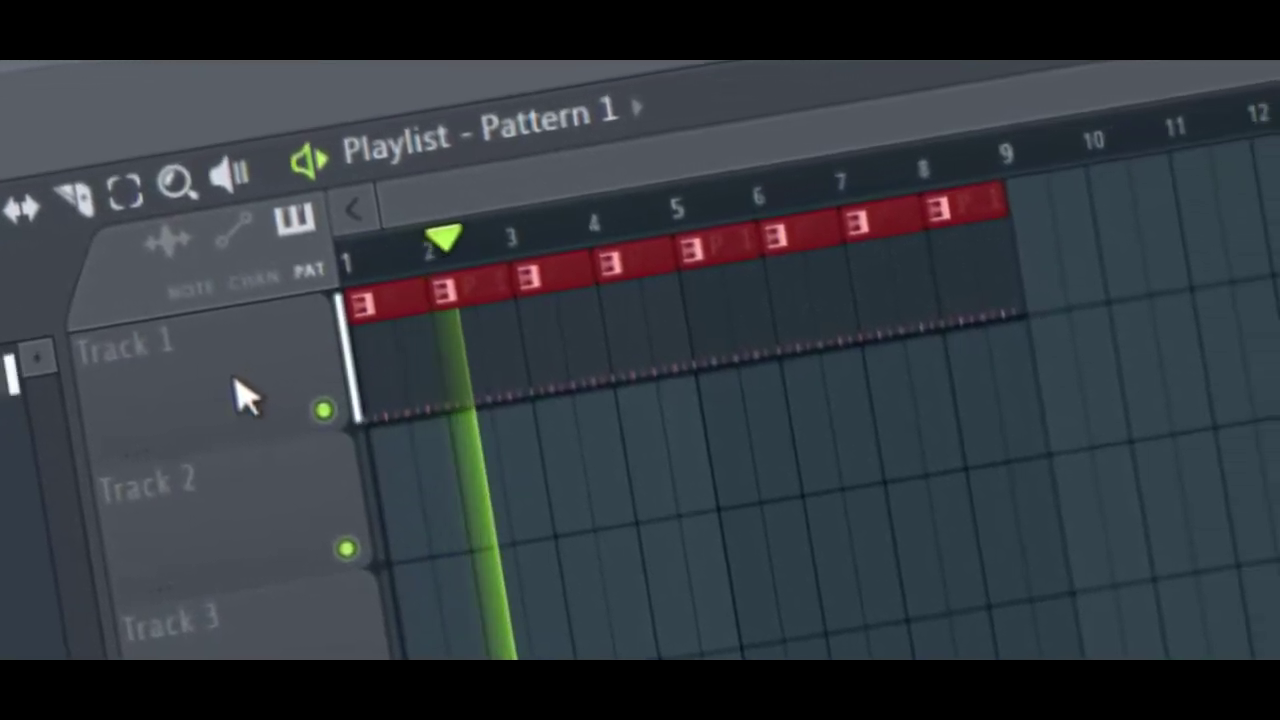
{"action": "key", "text": "space"}
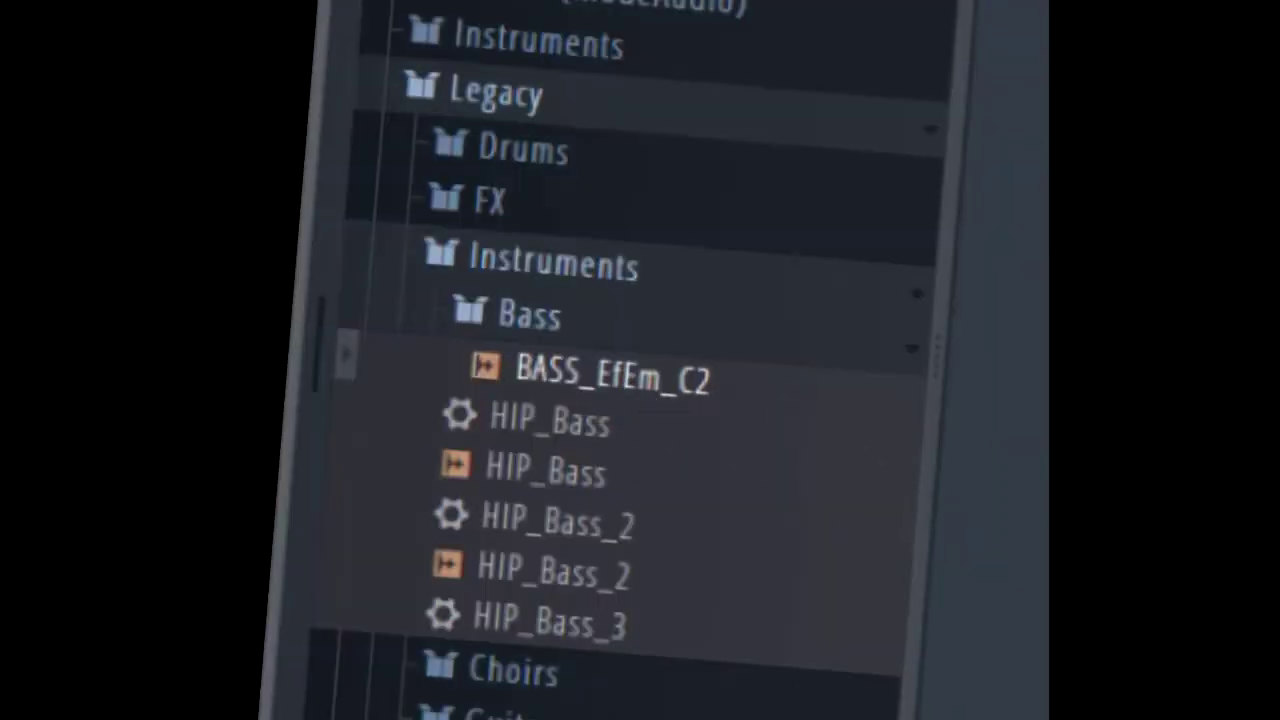
Load Soundgoodizer into effect slot 3 of the BASS_EfEm_C2 mixer track
{"action": "scroll", "coordinate": [1141, 195], "scroll_direction": "down", "scroll_amount": 1}
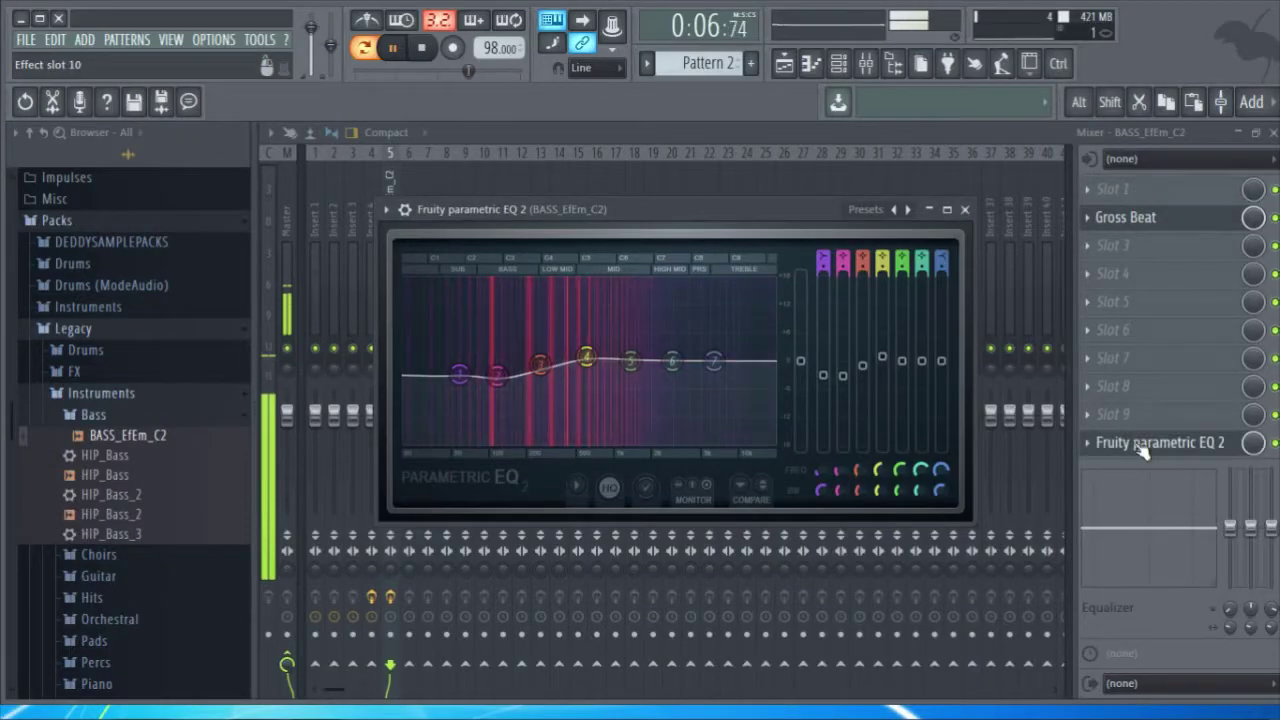
{"action": "left_click", "coordinate": [1093, 252]}
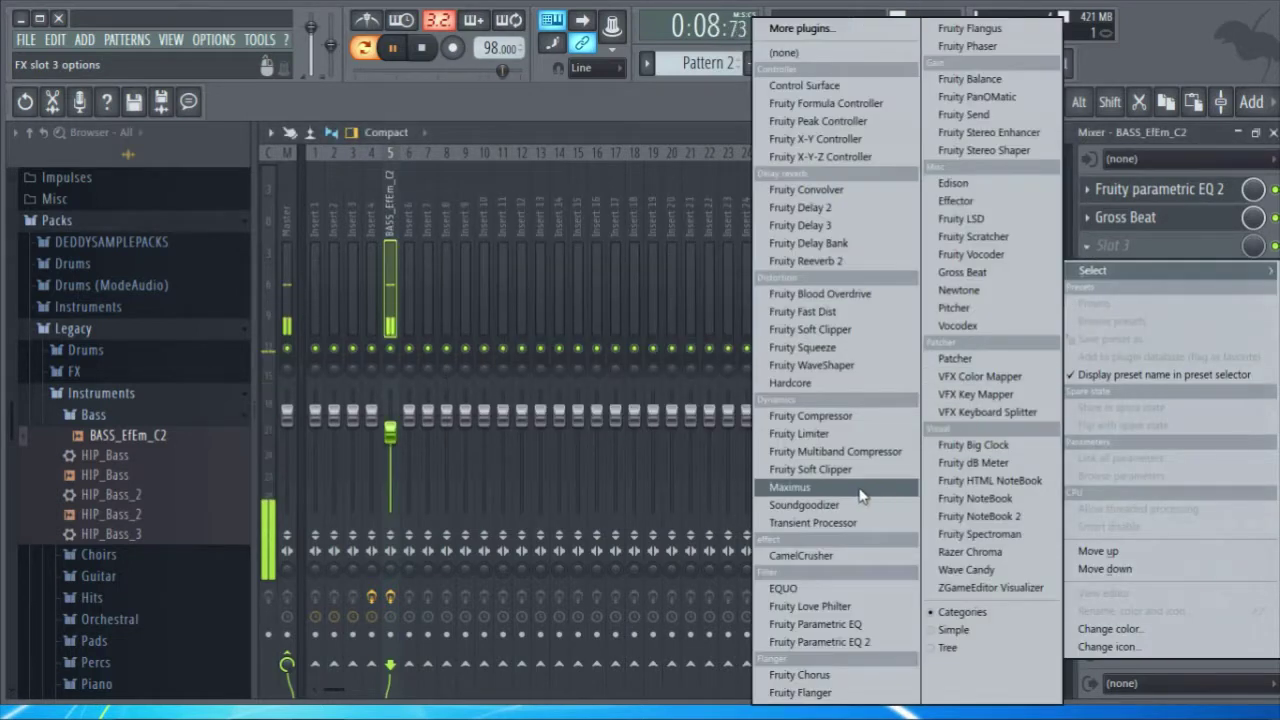
{"action": "left_click", "coordinate": [861, 507]}
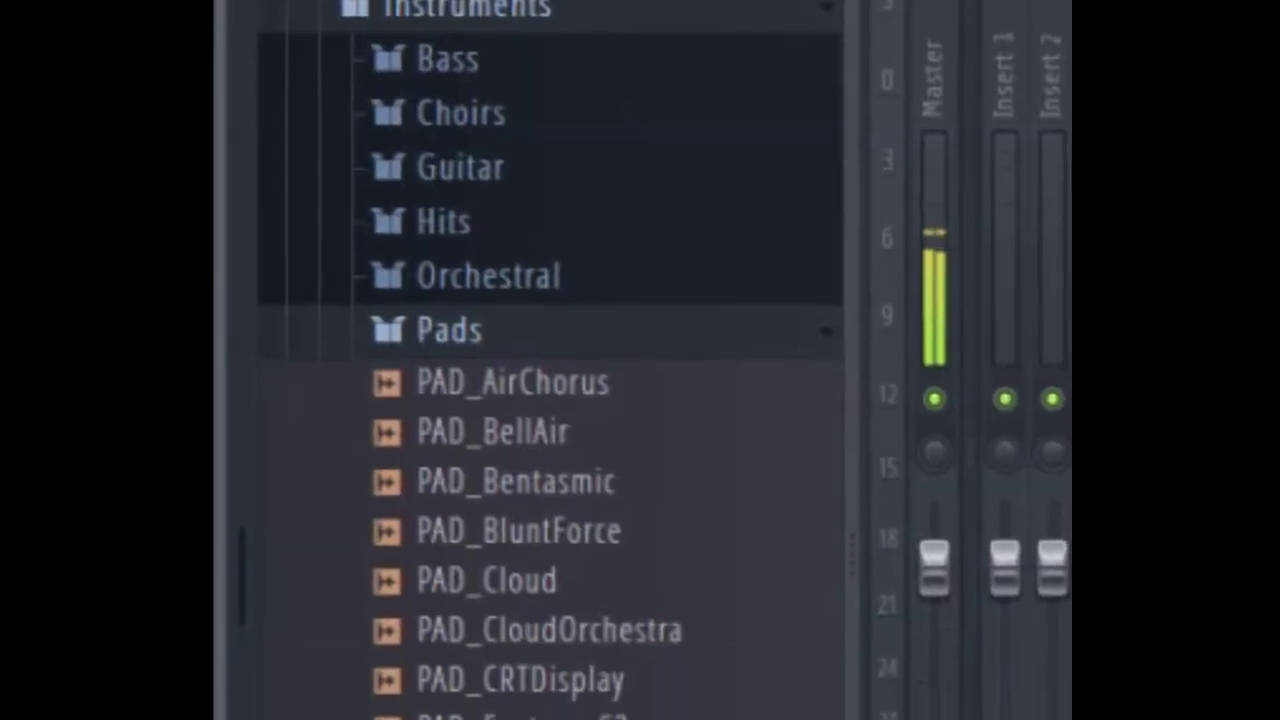
Add the PAD_Fantasy_C3 sample as a channel and route it to mixer track 6
{"action": "scroll", "coordinate": [586, 510], "scroll_direction": "down", "scroll_amount": 4}
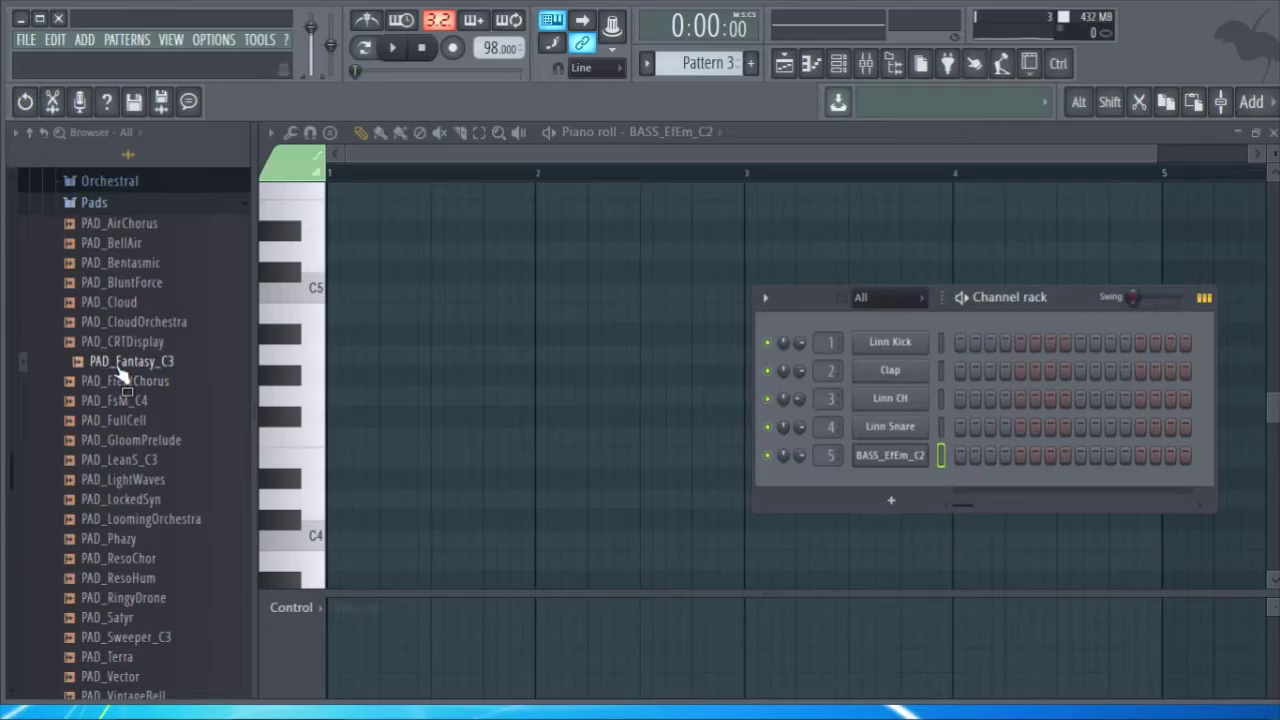
{"action": "left_click_drag", "start_coordinate": [816, 482], "coordinate": [851, 483]}
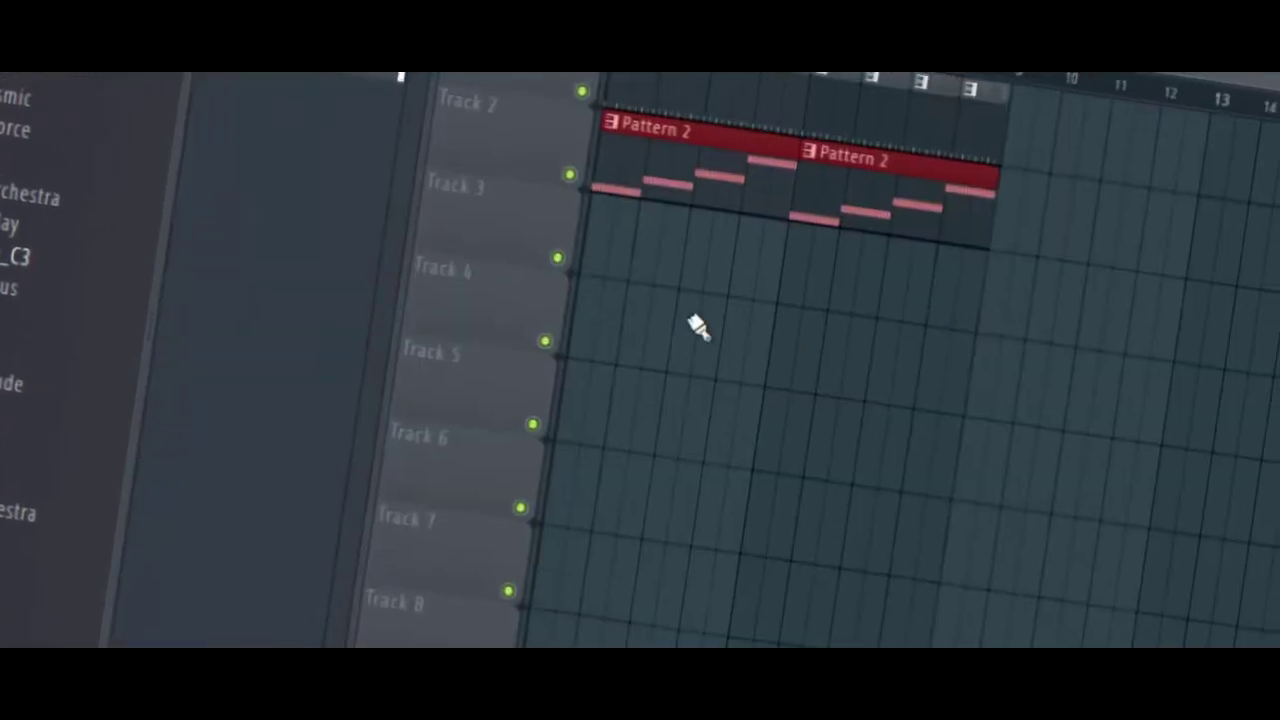
Place Pattern 3 twice on Track 3 of the playlist, starting at bars 1 and 5
{"action": "left_click", "coordinate": [600, 240]}
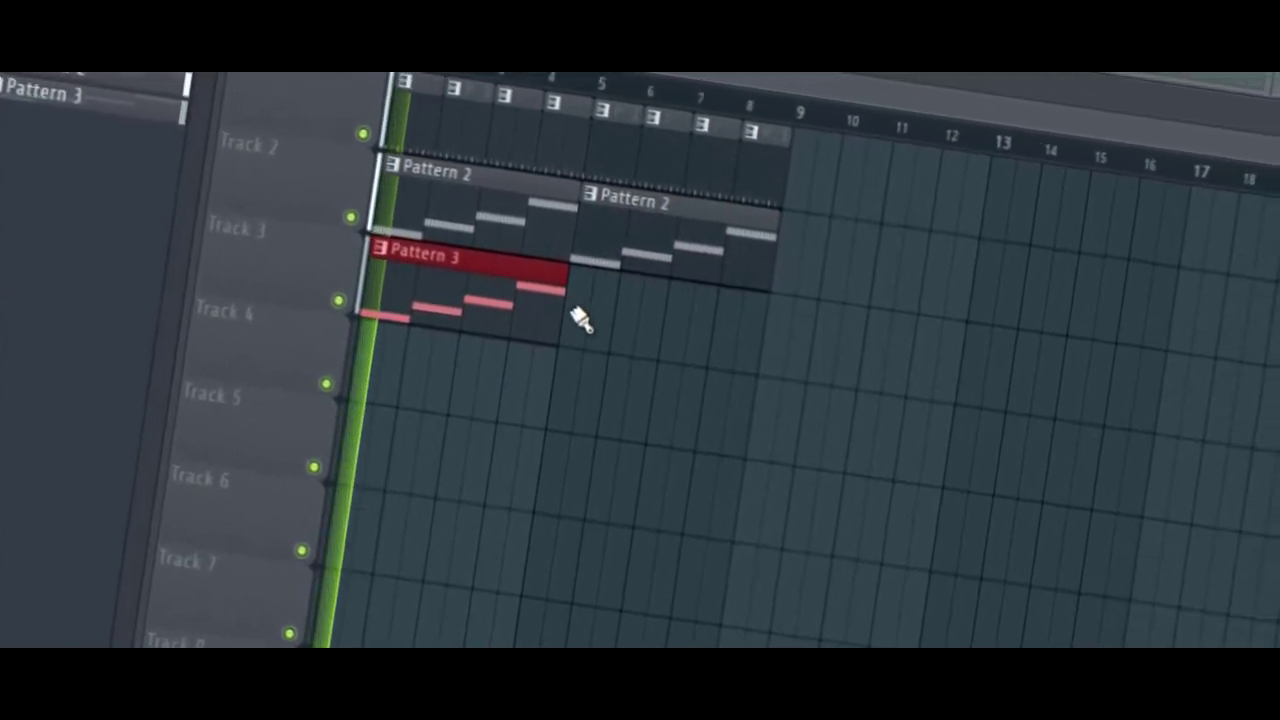
{"action": "left_click", "coordinate": [720, 300]}
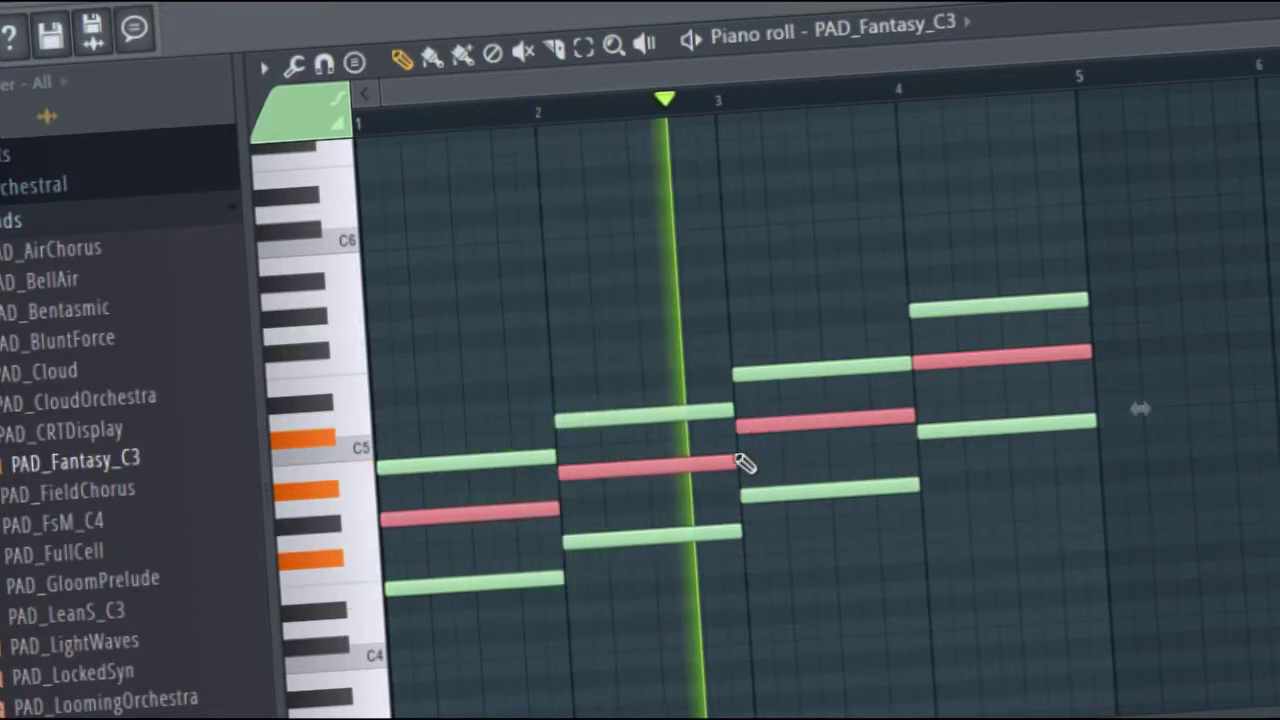
Lower the middle note of the bar 3 chord in the PAD_Fantasy_C3 part by one semitone
{"action": "left_click", "coordinate": [762, 424]}
{"action": "right_click", "coordinate": [762, 424]}
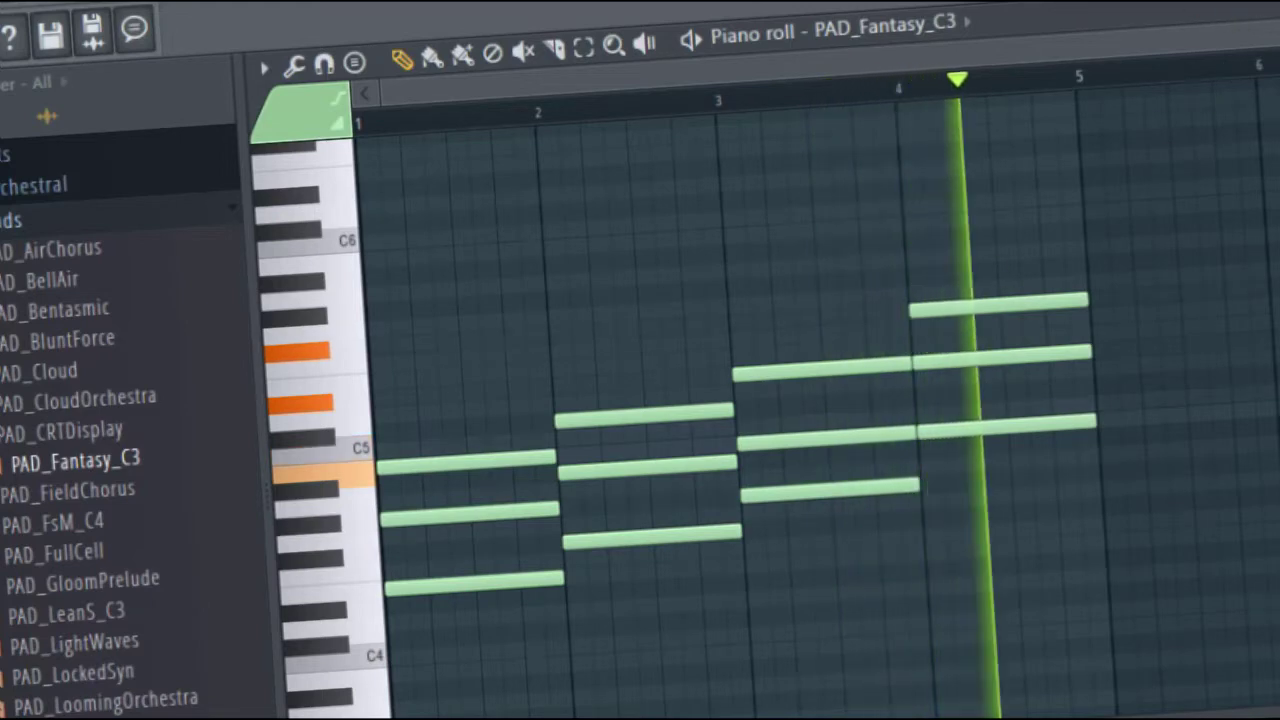
{"action": "left_click", "coordinate": [784, 65]}
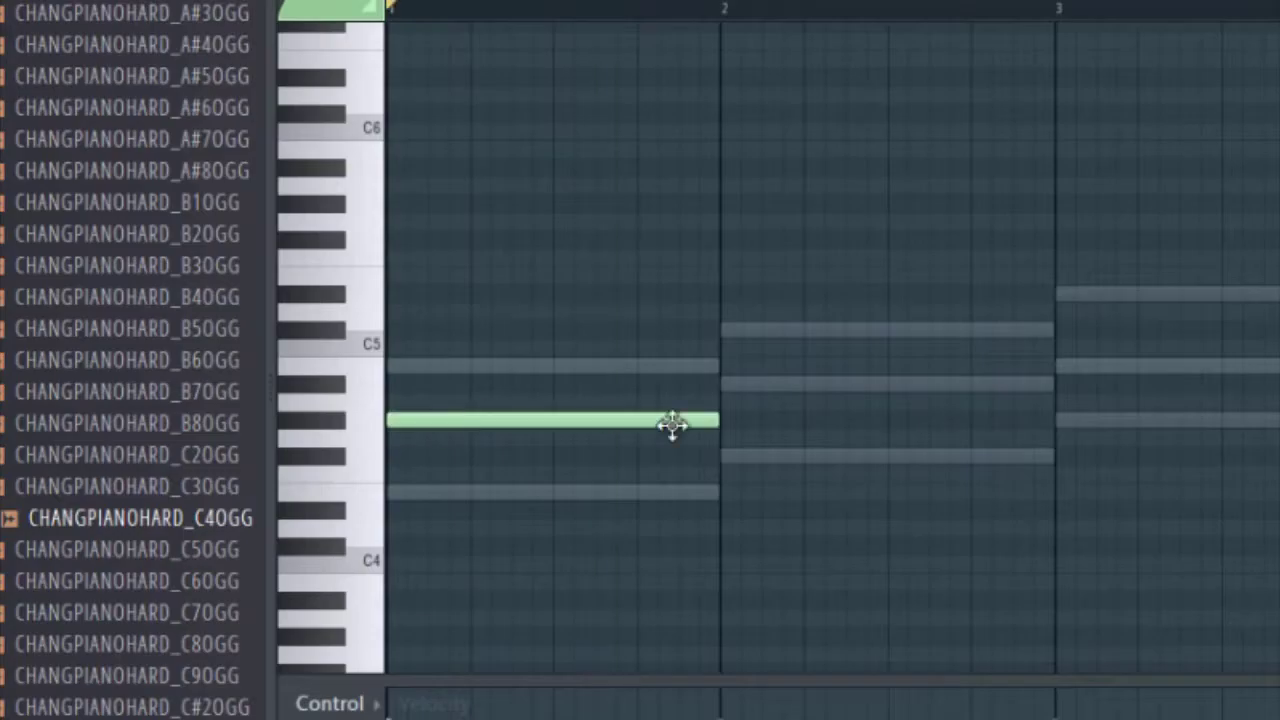
Shorten the first CHANGPIANOHARD_C4OGG note and draw a melody of short notes across bar 1
{"action": "left_click_drag", "start_coordinate": [671, 424], "coordinate": [406, 420]}
{"action": "left_click", "coordinate": [440, 456]}
{"action": "left_click", "coordinate": [480, 492]}
{"action": "left_click", "coordinate": [500, 456]}
{"action": "left_click", "coordinate": [520, 492]}
{"action": "left_click", "coordinate": [550, 420]}
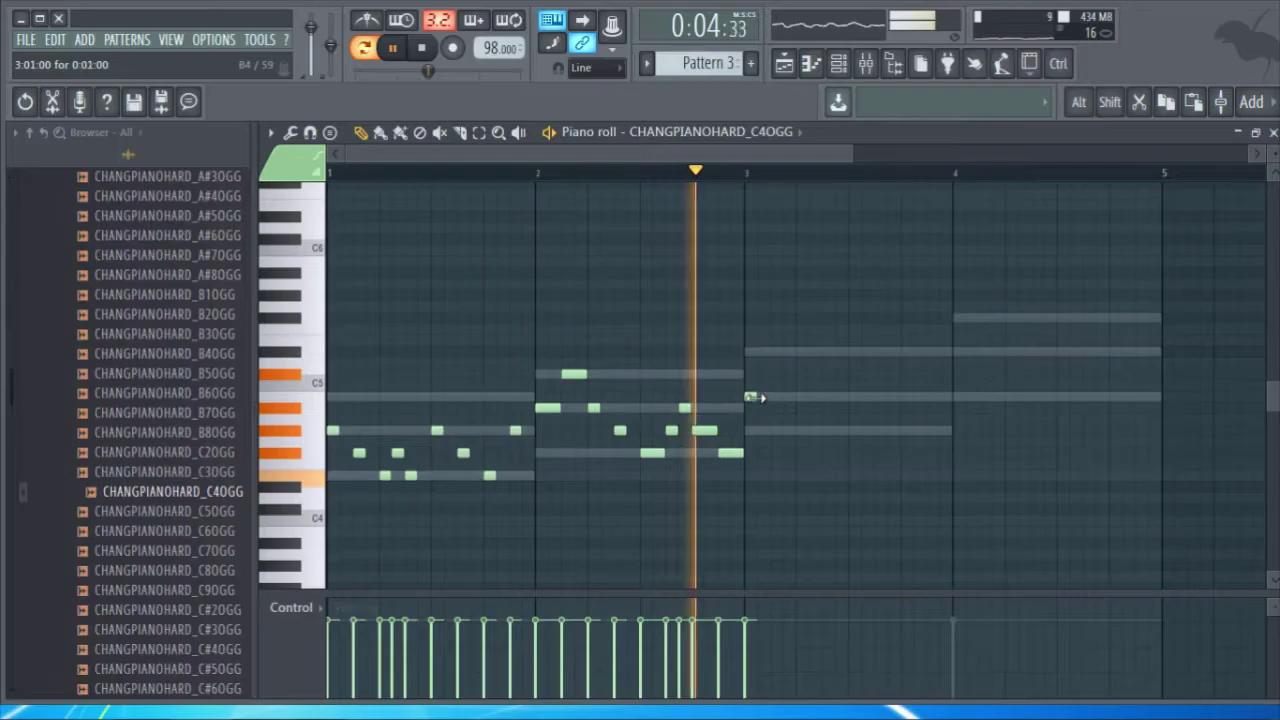
Continue the piano melody with short notes through bar 3 and play it back
{"action": "key", "text": "space"}
{"action": "left_click", "coordinate": [802, 430]}
{"action": "left_click", "coordinate": [828, 408]}
{"action": "left_click", "coordinate": [881, 351]}
{"action": "key", "text": "space"}
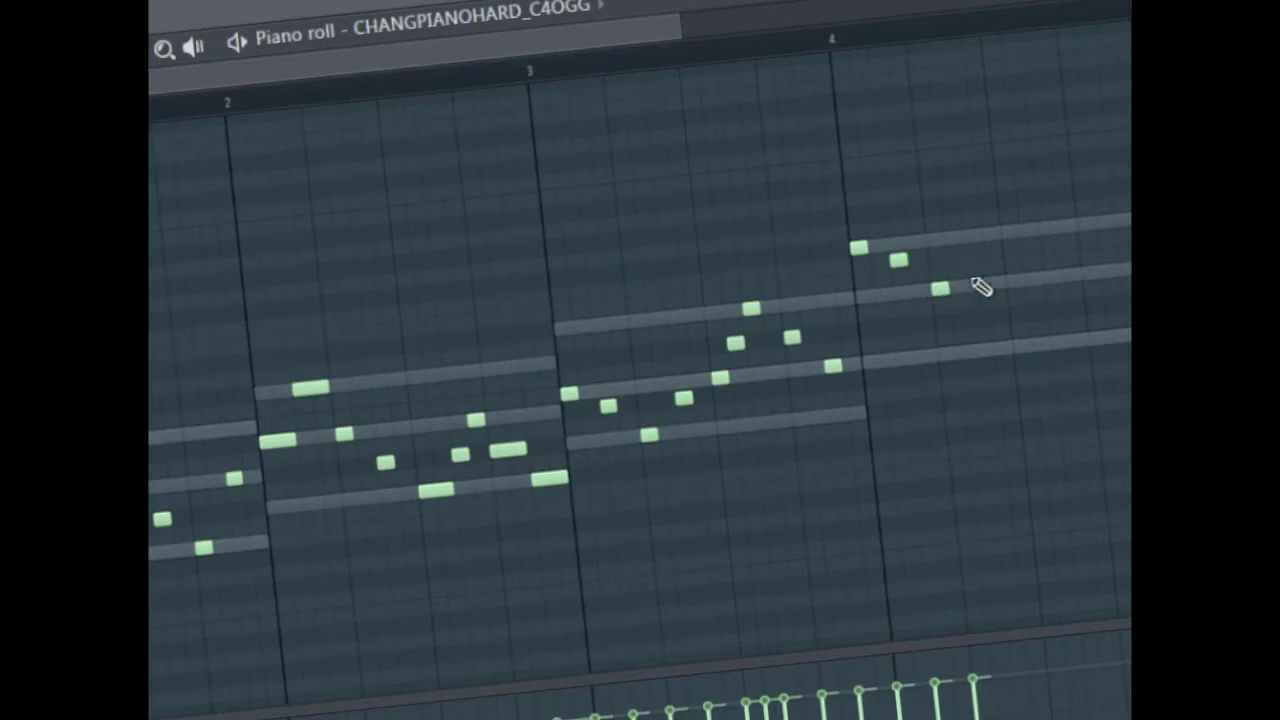
Complete the piano melody in bar 4, lowering its second note and lengthening the last note to the bar's end
{"action": "left_click_drag", "start_coordinate": [914, 262], "coordinate": [917, 277]}
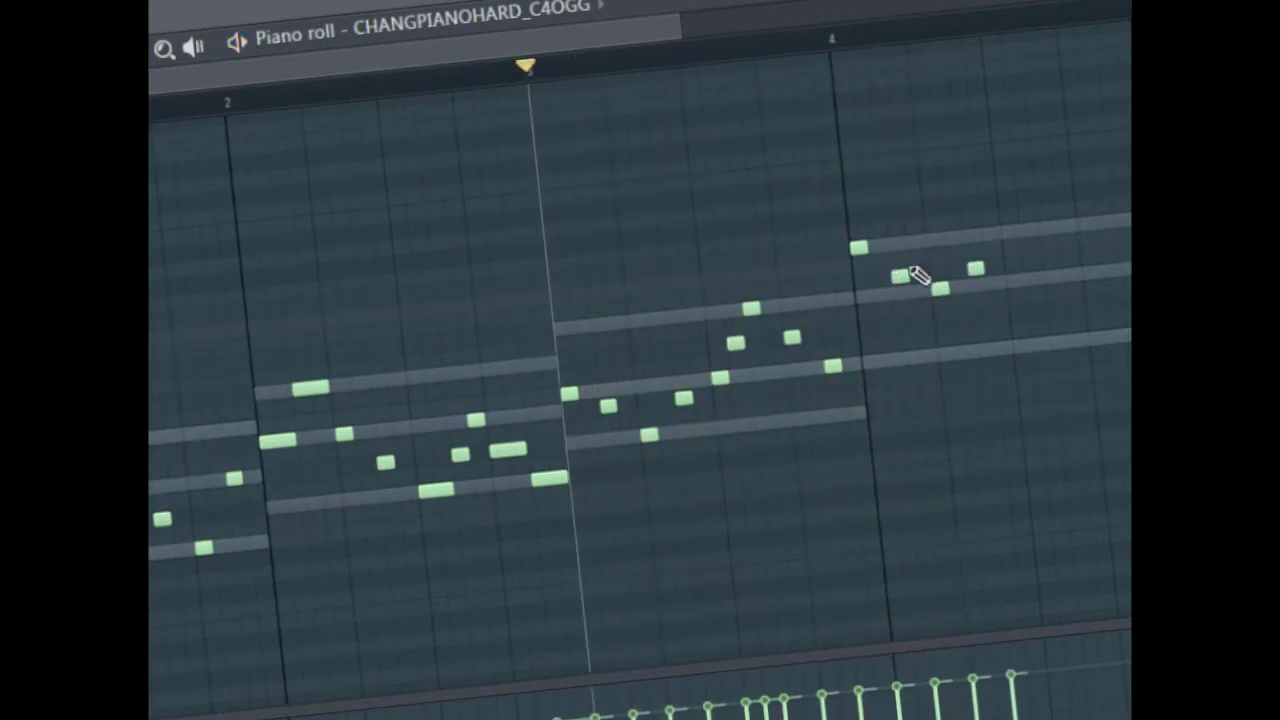
{"action": "left_click", "coordinate": [1016, 278]}
{"action": "left_click", "coordinate": [1054, 306]}
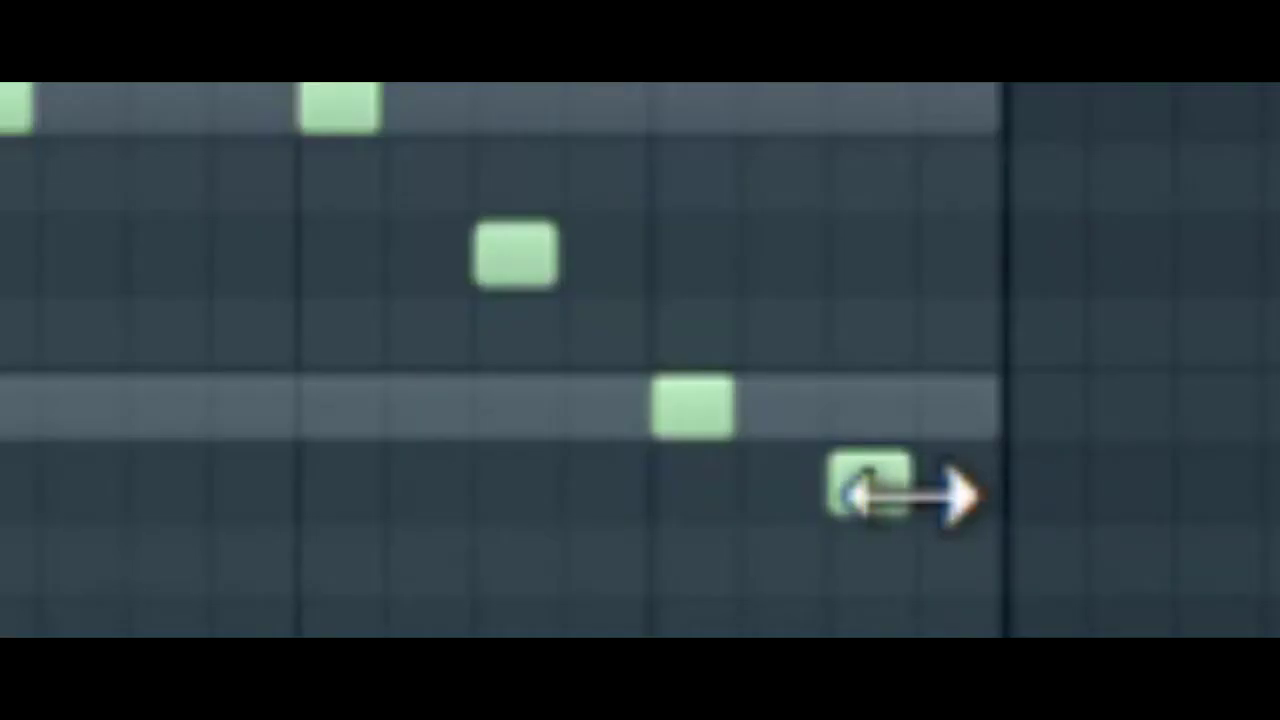
{"action": "left_click_drag", "start_coordinate": [1147, 408], "coordinate": [1160, 408]}
{"action": "key", "text": "space"}
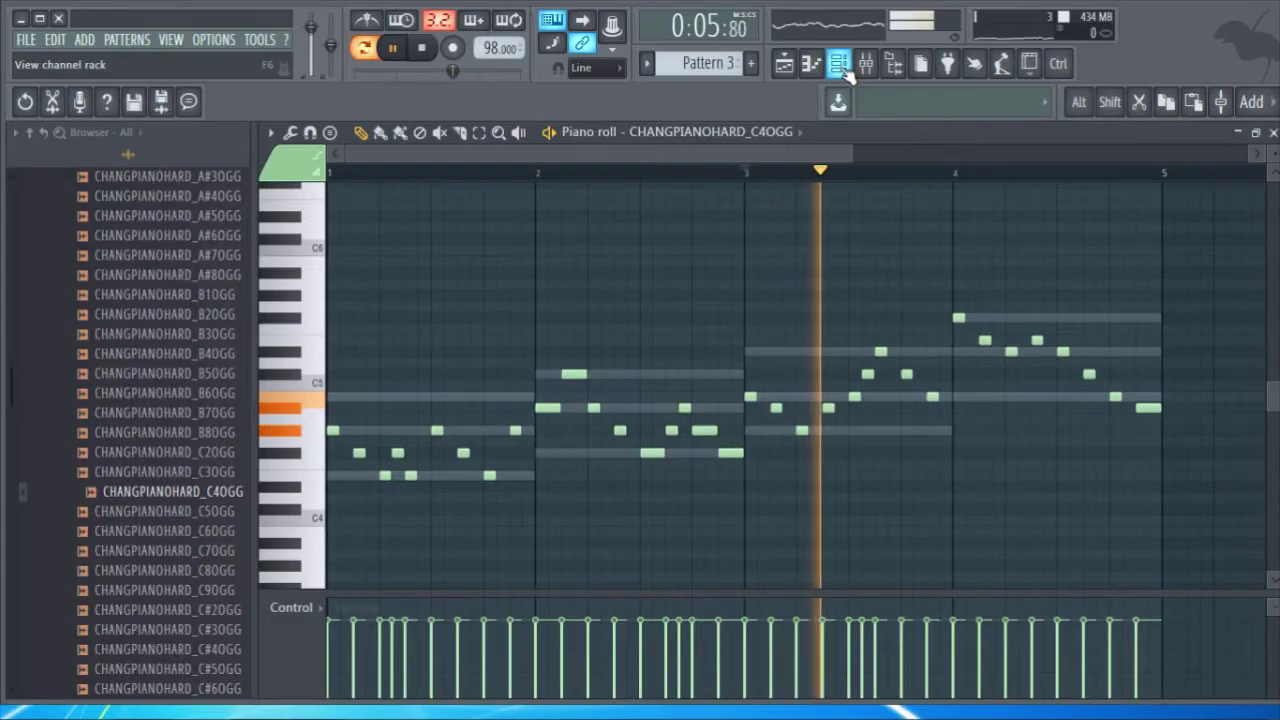
Copy the melody notes of the CHANGPIANOHARD_C4OGG channel from the channel rack
{"action": "left_click", "coordinate": [840, 65]}
{"action": "right_click", "coordinate": [886, 515]}
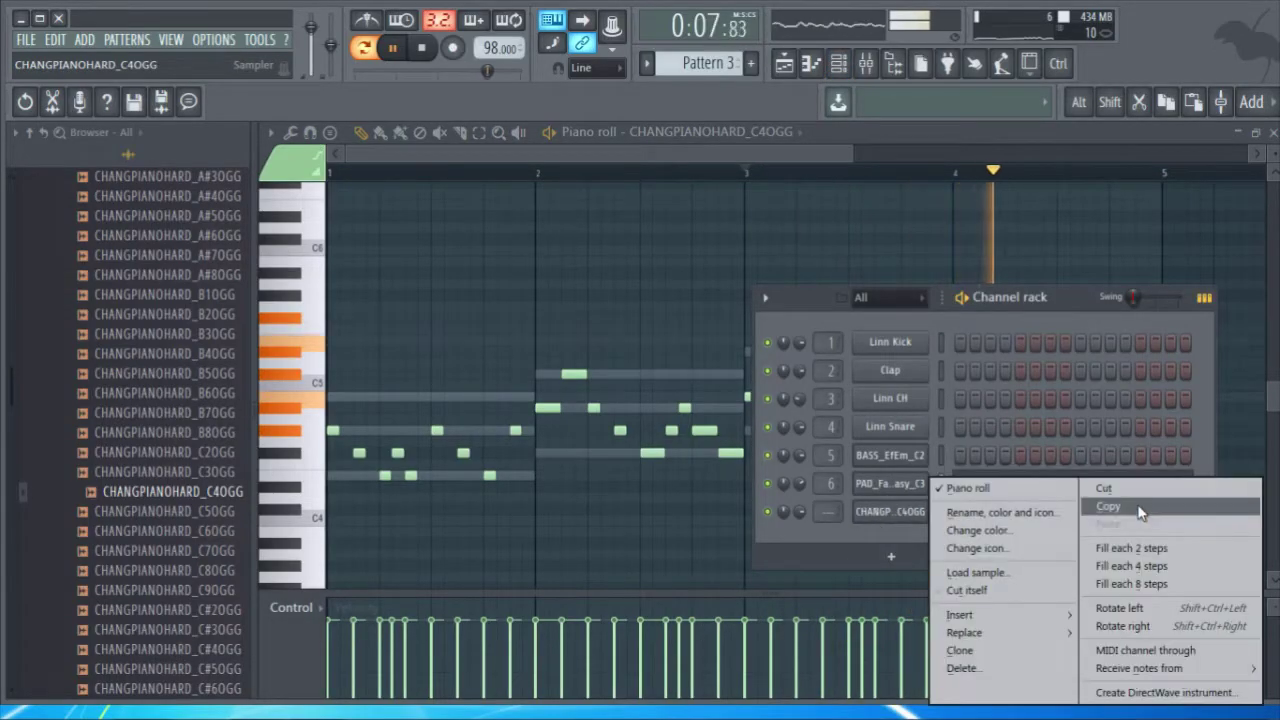
{"action": "left_click", "coordinate": [1108, 507]}
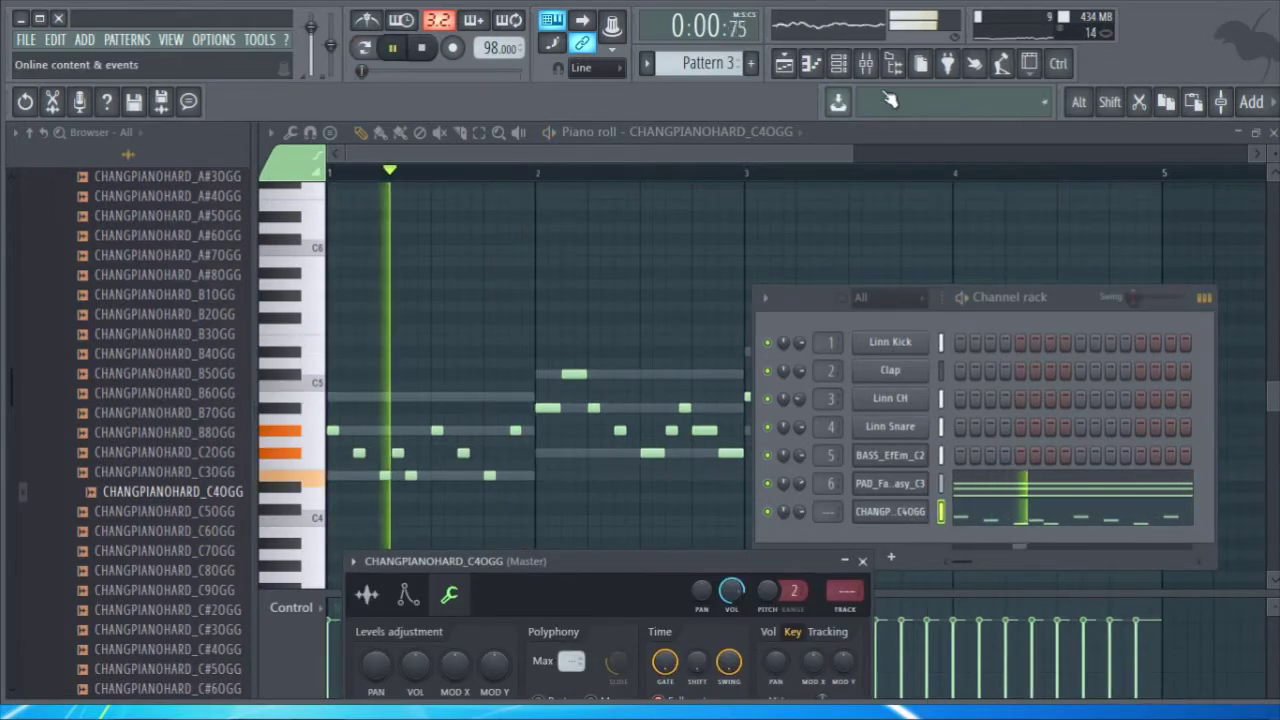
Route the CHANGPIANOHARD_C4OGG channel to mixer track 7
{"action": "left_click", "coordinate": [1071, 386]}
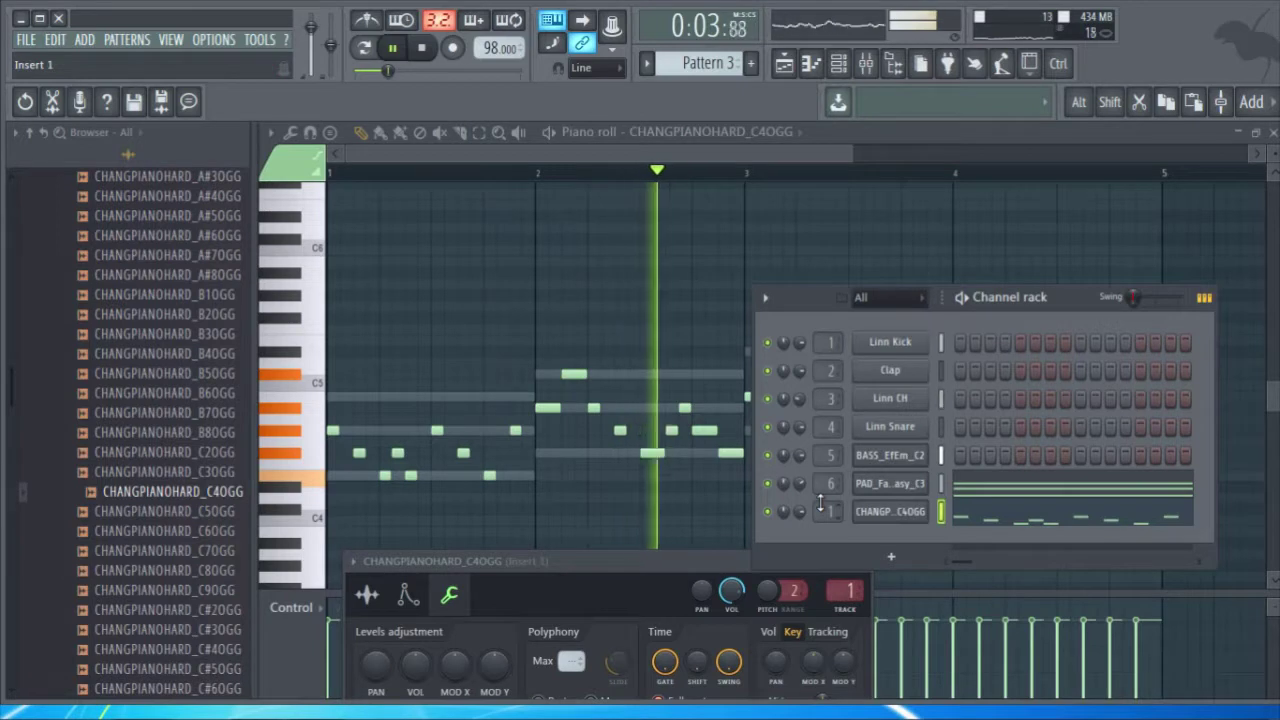
{"action": "double_click", "coordinate": [850, 610]}
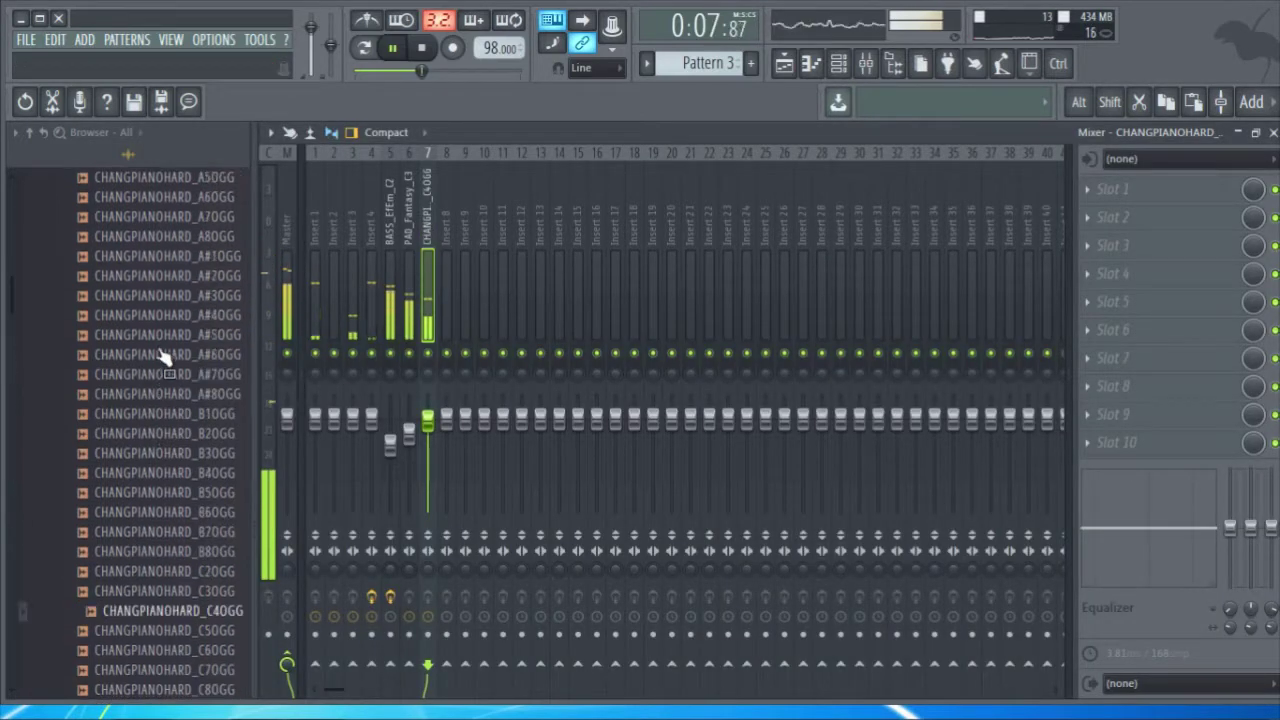
Add the ACOUSTICG 1_C#3 guitar sample as a channel carrying the copied melody, and open its settings and notes
{"action": "scroll", "coordinate": [147, 420], "scroll_direction": "up", "scroll_amount": 8}
{"action": "left_click", "coordinate": [131, 431]}
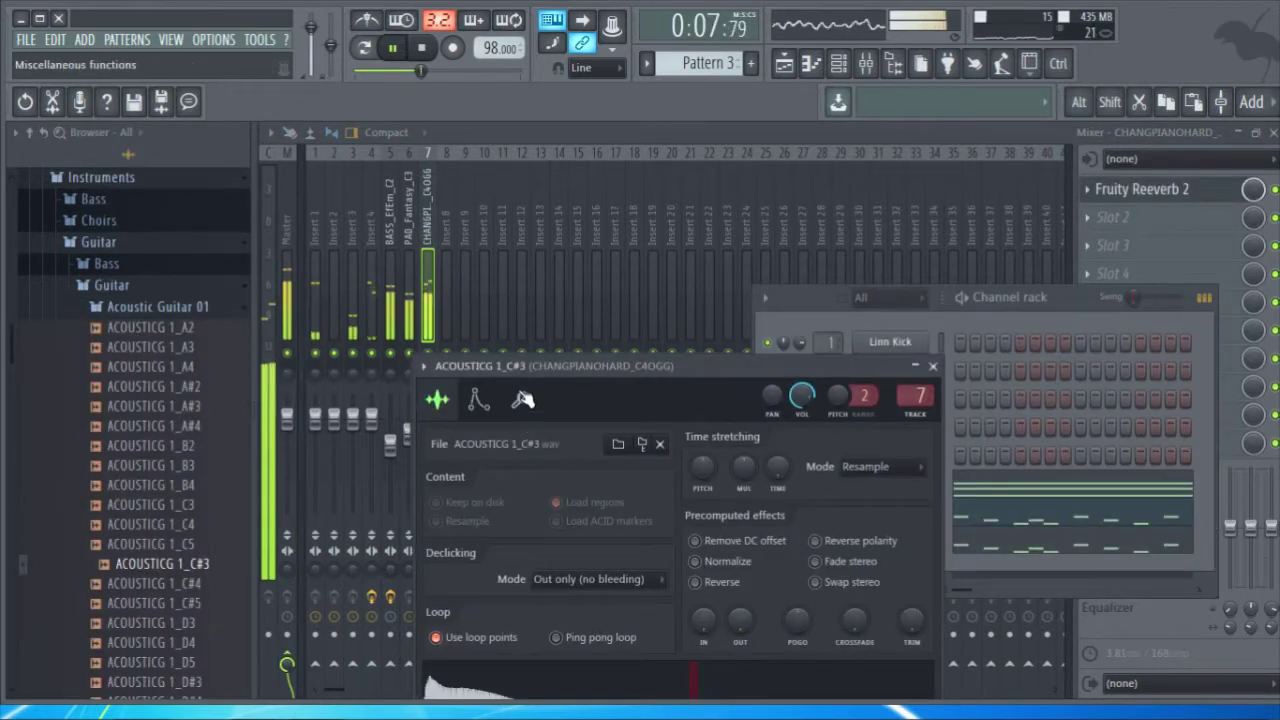
{"action": "left_click", "coordinate": [522, 400]}
{"action": "left_click", "coordinate": [1038, 311]}
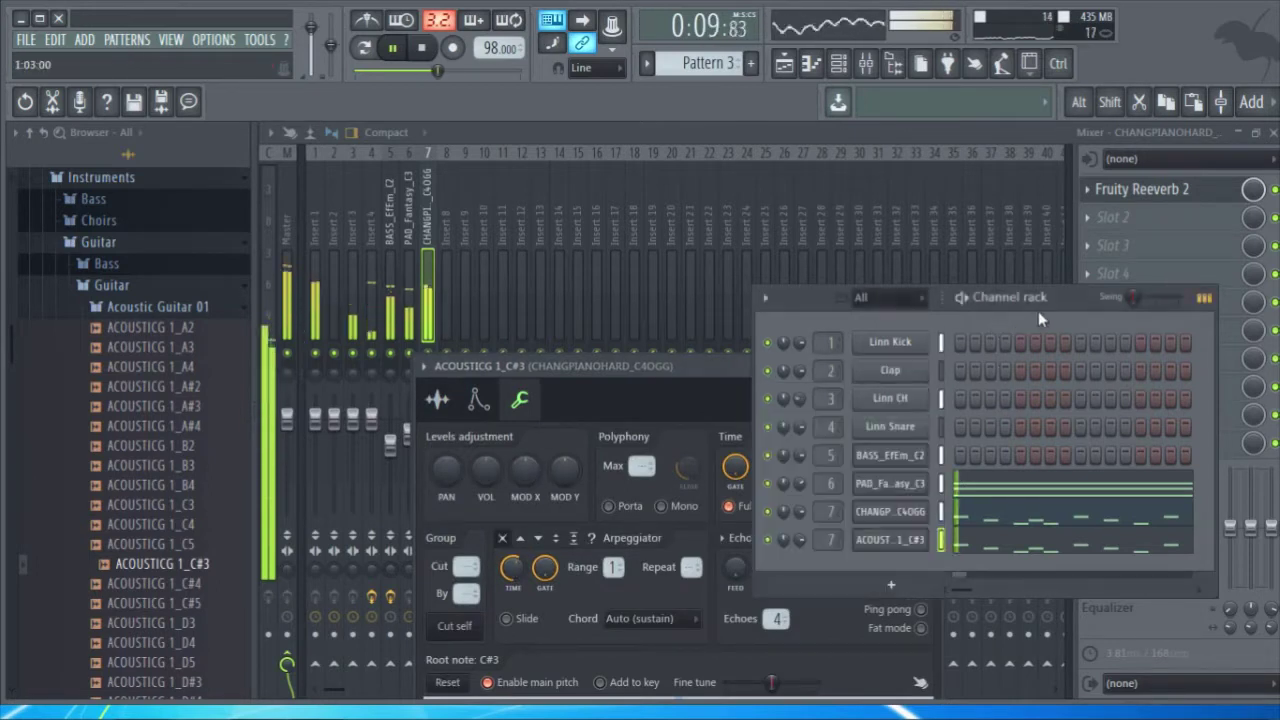
{"action": "left_click", "coordinate": [991, 548]}
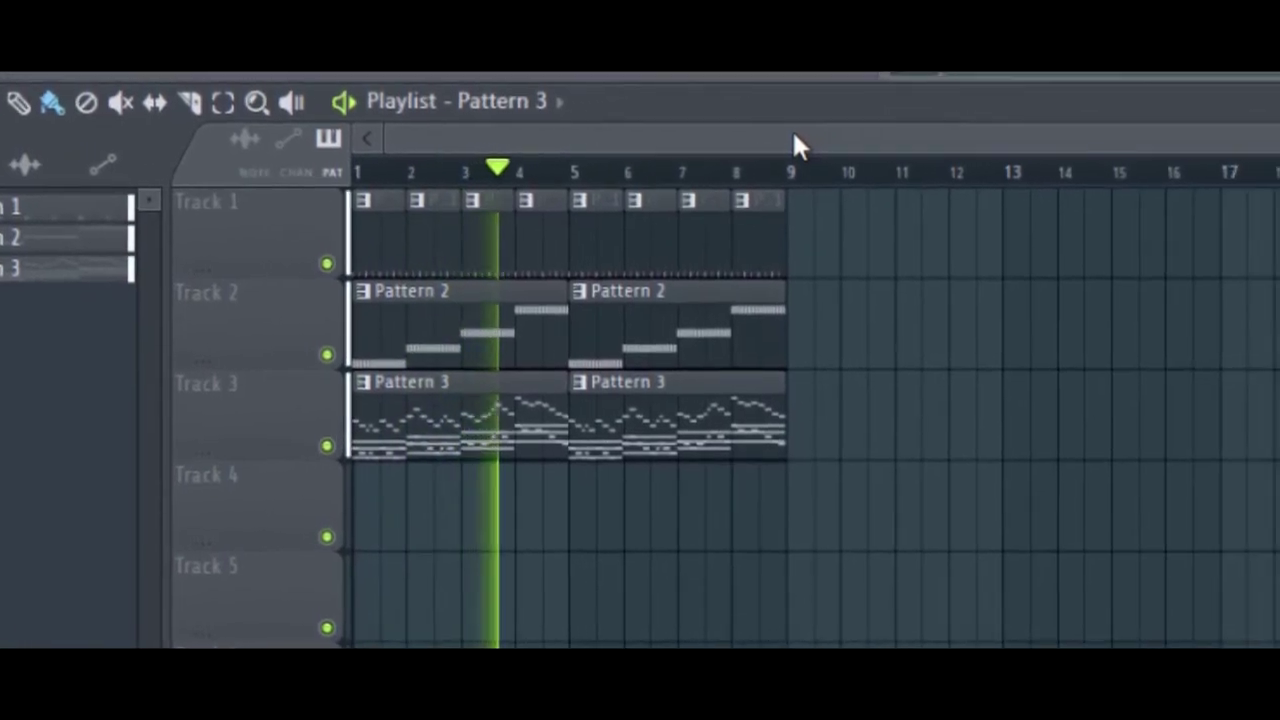
Lower the volume of the PAD_Fantasy_C3 mixer track and return to the playlist
{"action": "key", "text": "F9"}
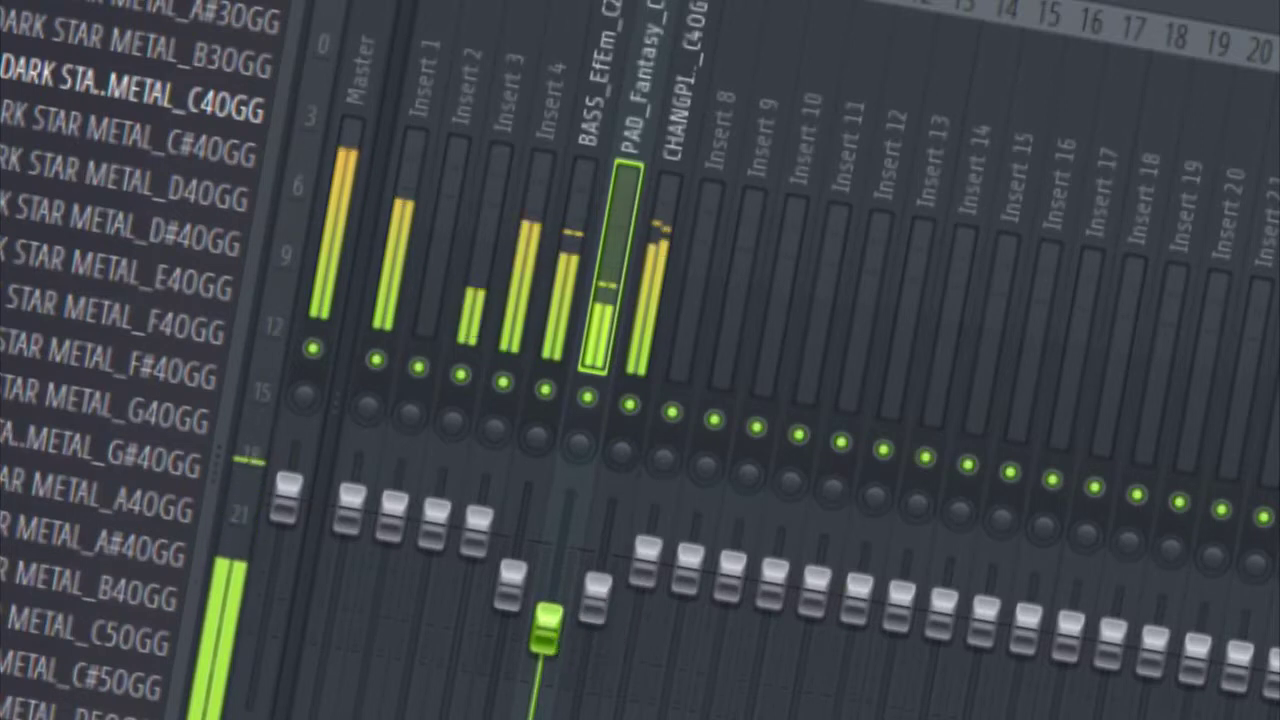
{"action": "key", "text": "F9"}
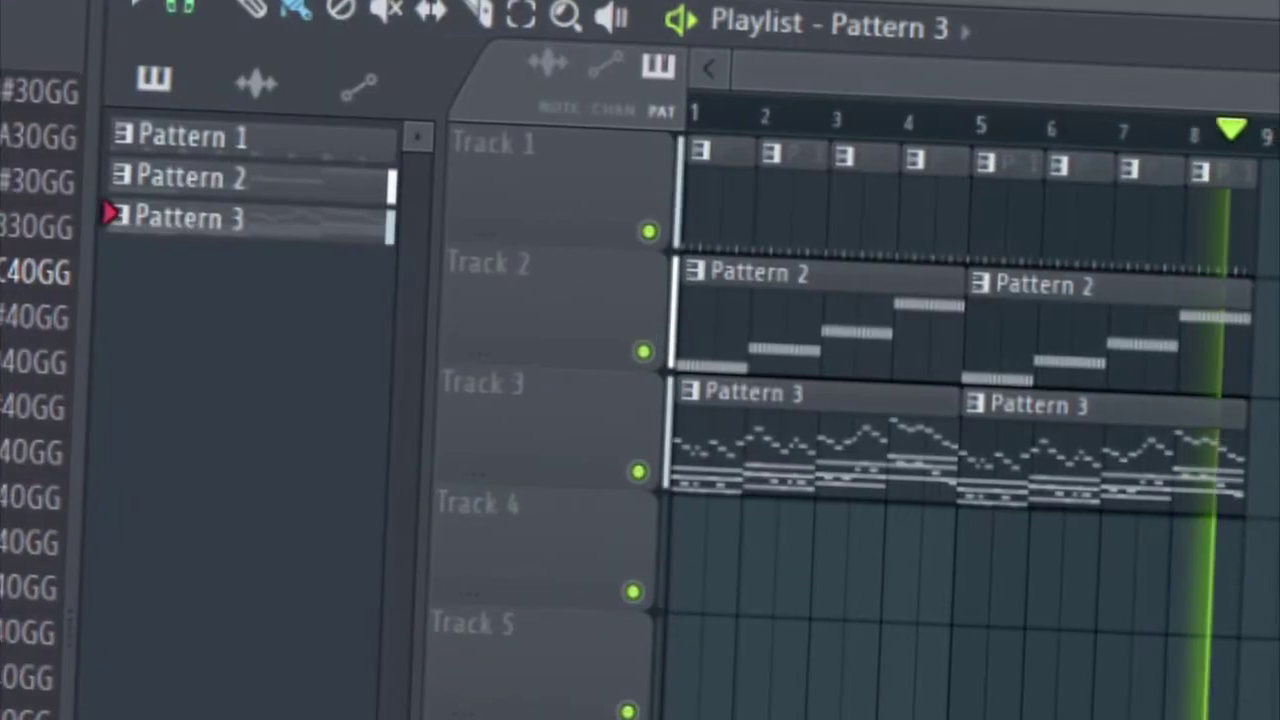